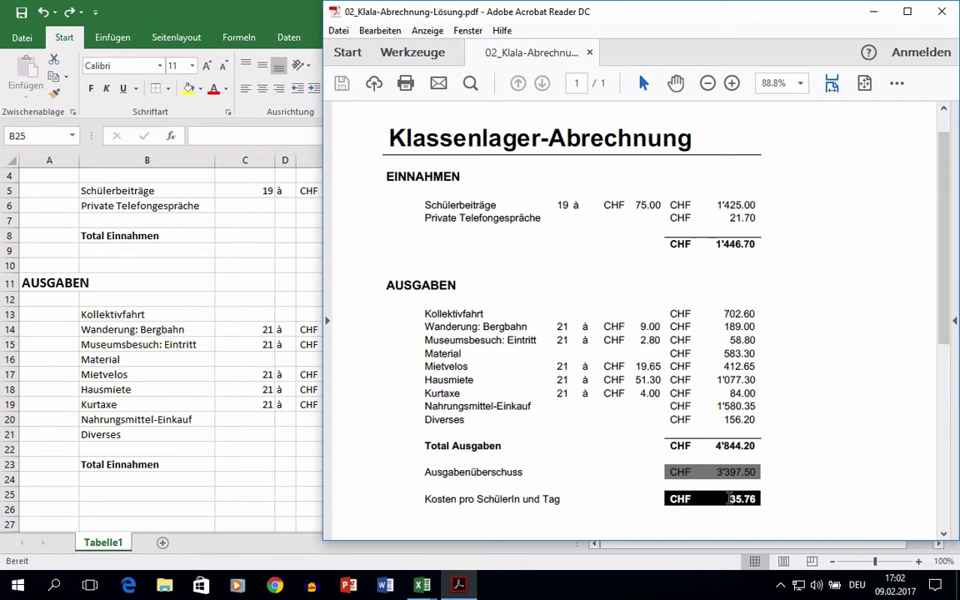
Step: Switch from the solution PDF back to the Klassenlager-Abrechnung workbook in Excel
left_click(162, 493)
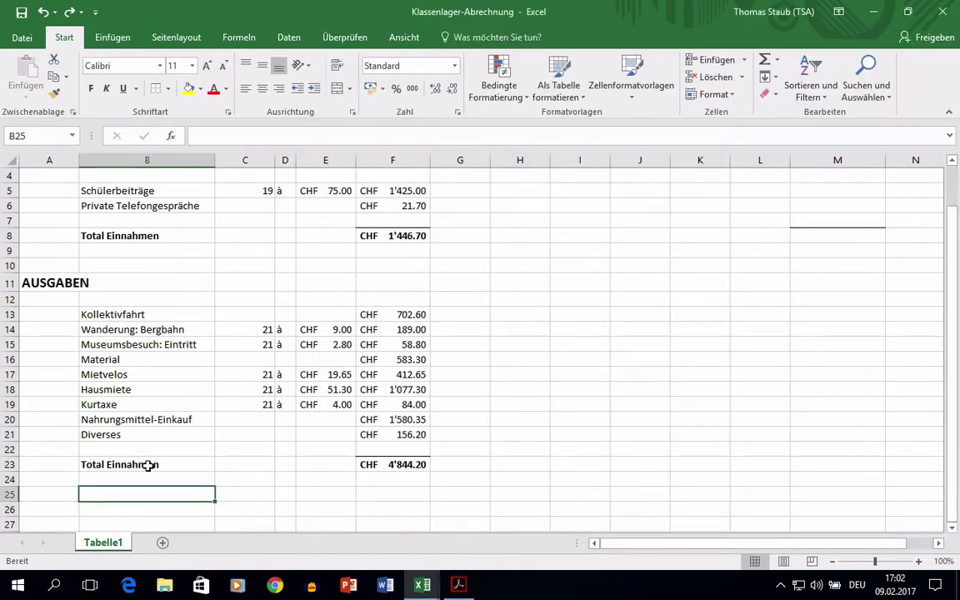
Step: Change B23's label from 'Total Einnahmen' to 'Total Ausgaben' and enter 'Ausgabenüberschuss' in B25
left_click(147, 465)
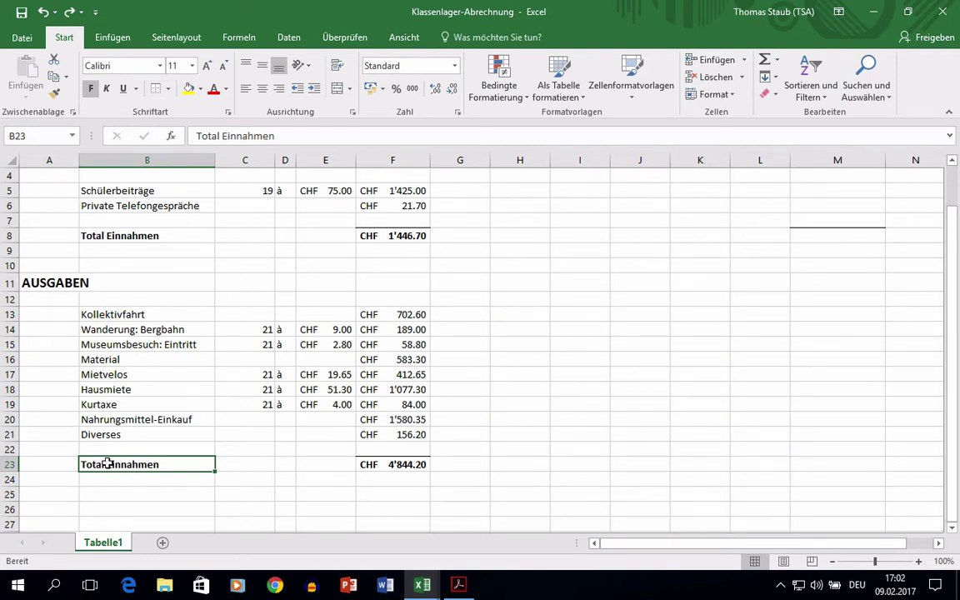
double_click(238, 136)
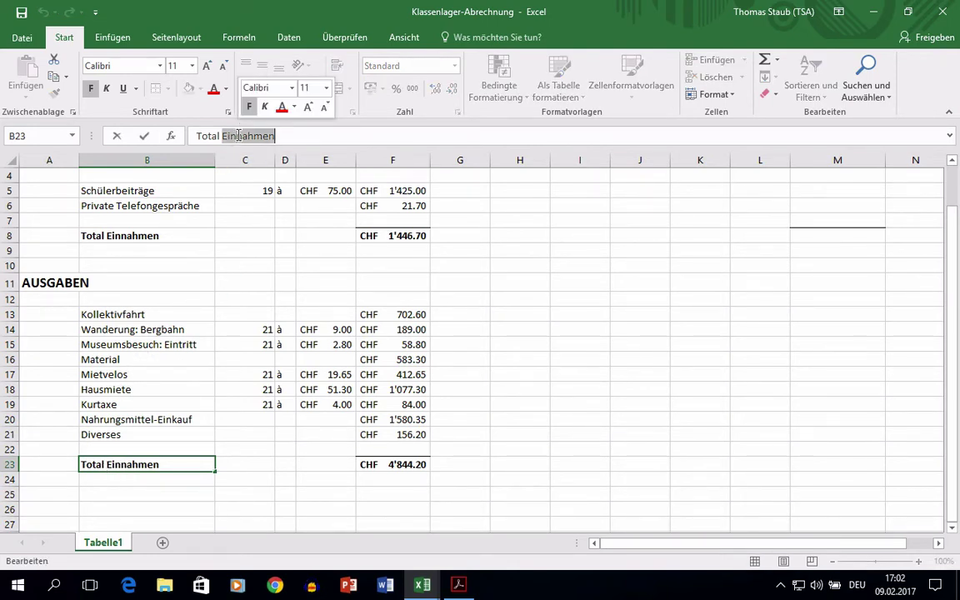
type("Ausga")
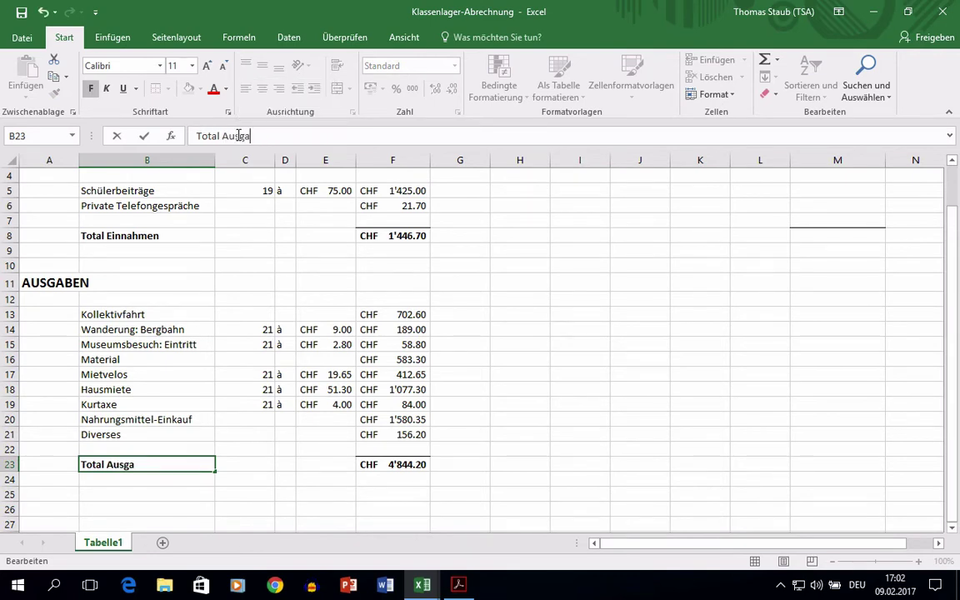
type("ben")
left_click(109, 496)
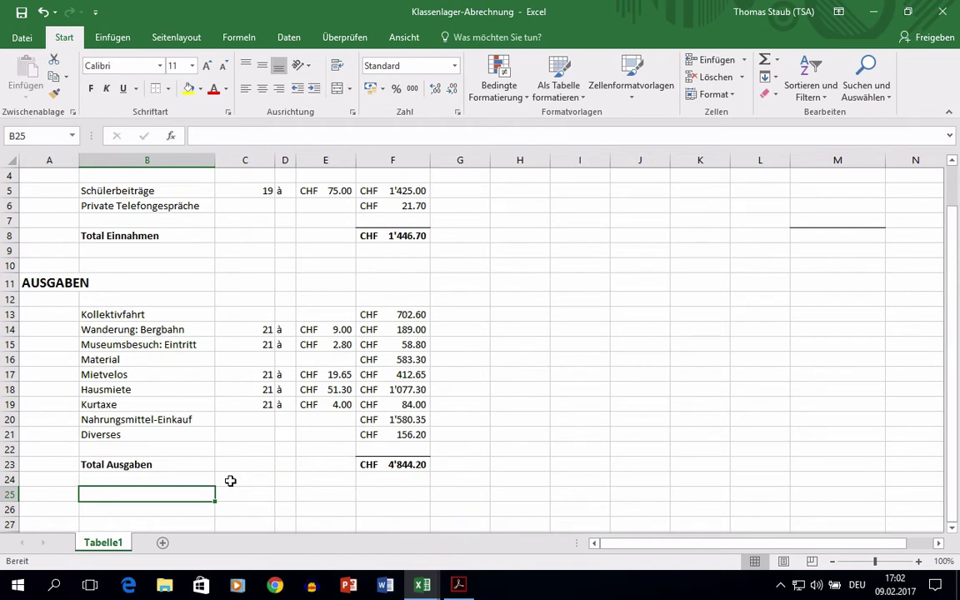
type("A")
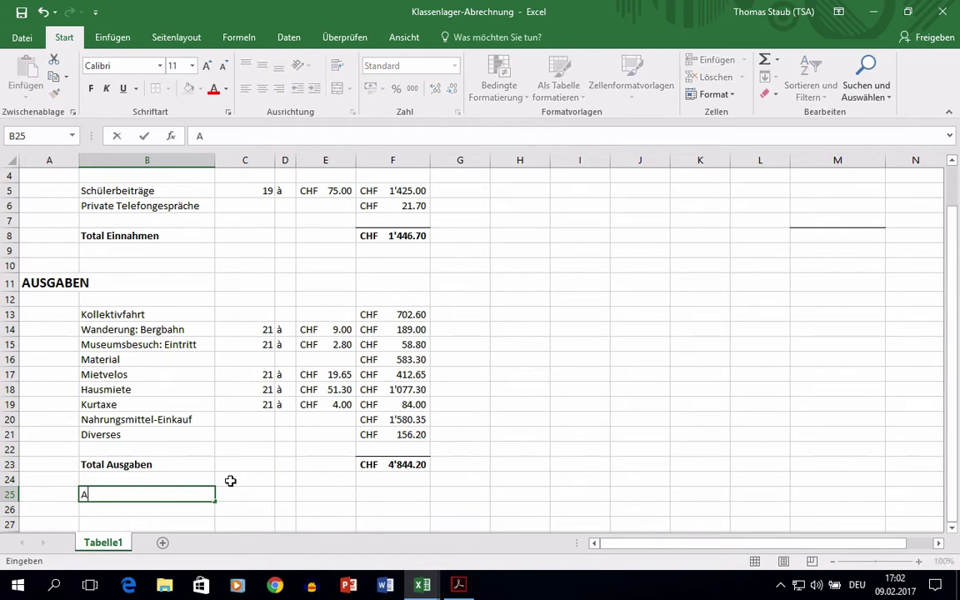
type("usgaben")
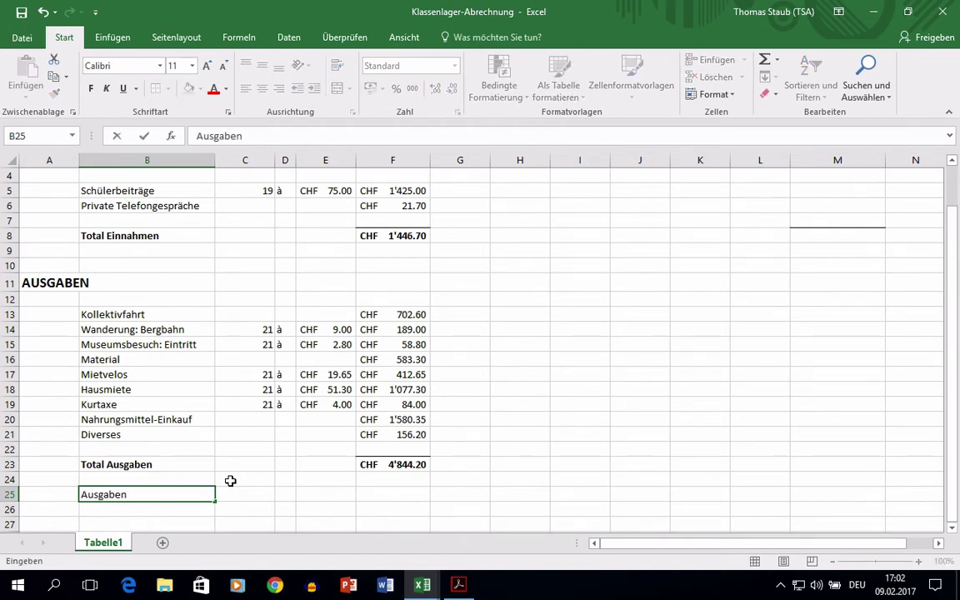
type("überschuss")
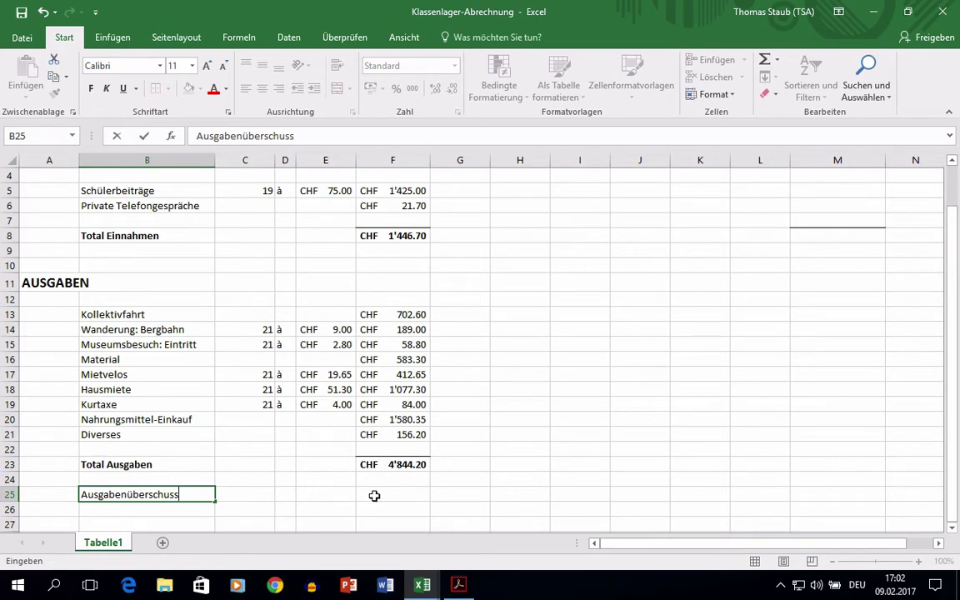
left_click(374, 496)
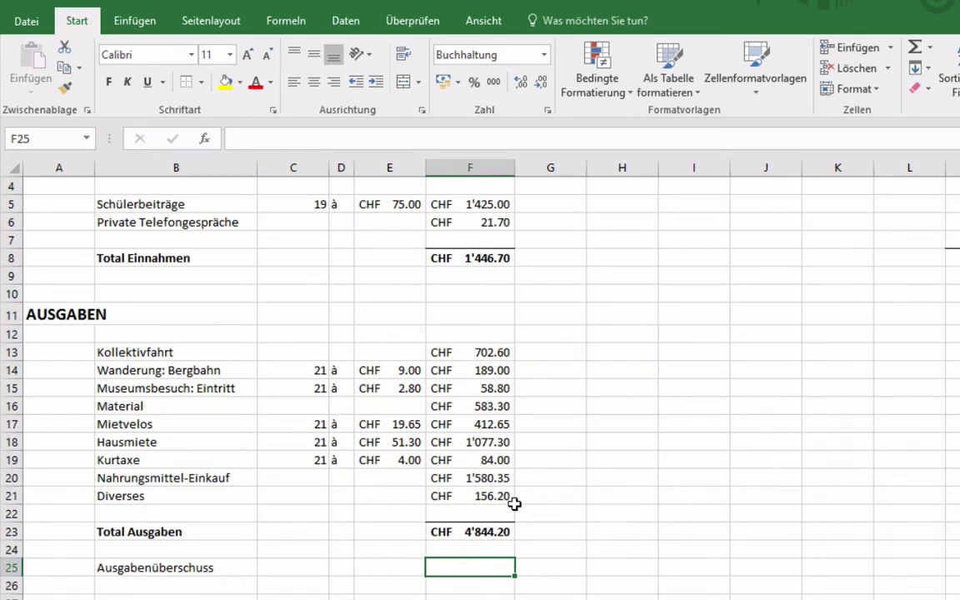
Step: Enter =F23-F8 in F25 to show the expense surplus of CHF 3'397.50
type("=")
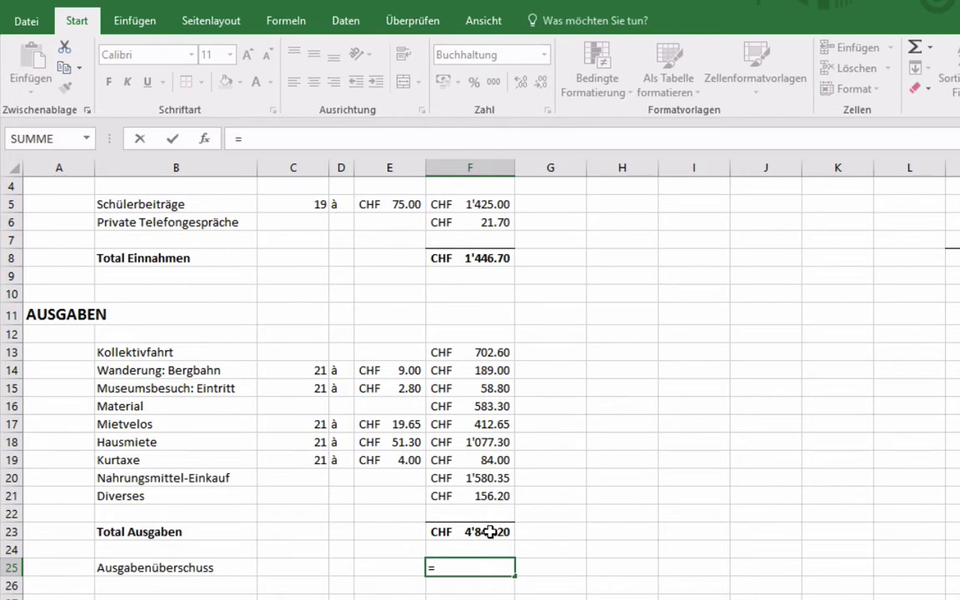
left_click(490, 532)
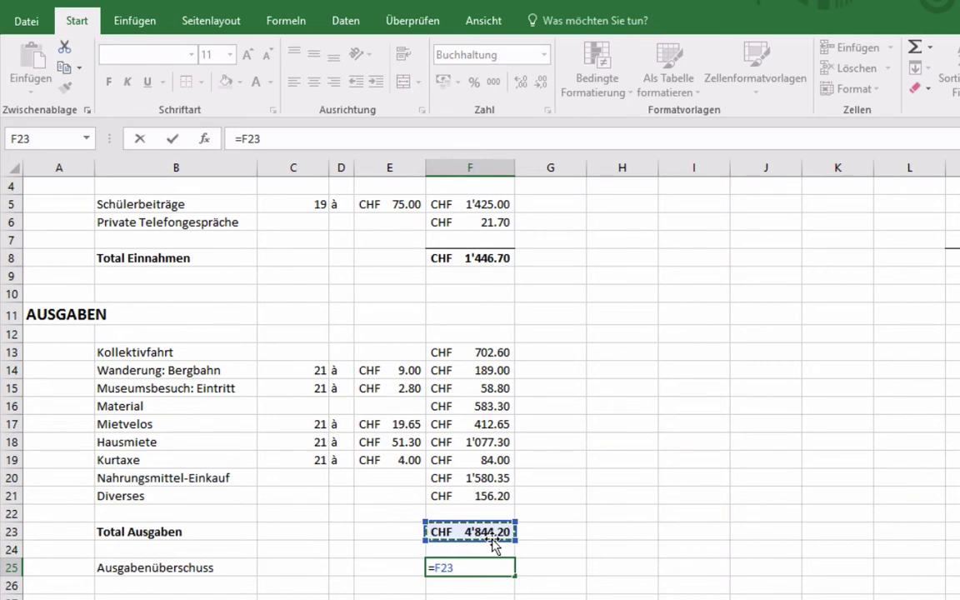
type("-")
left_click(485, 259)
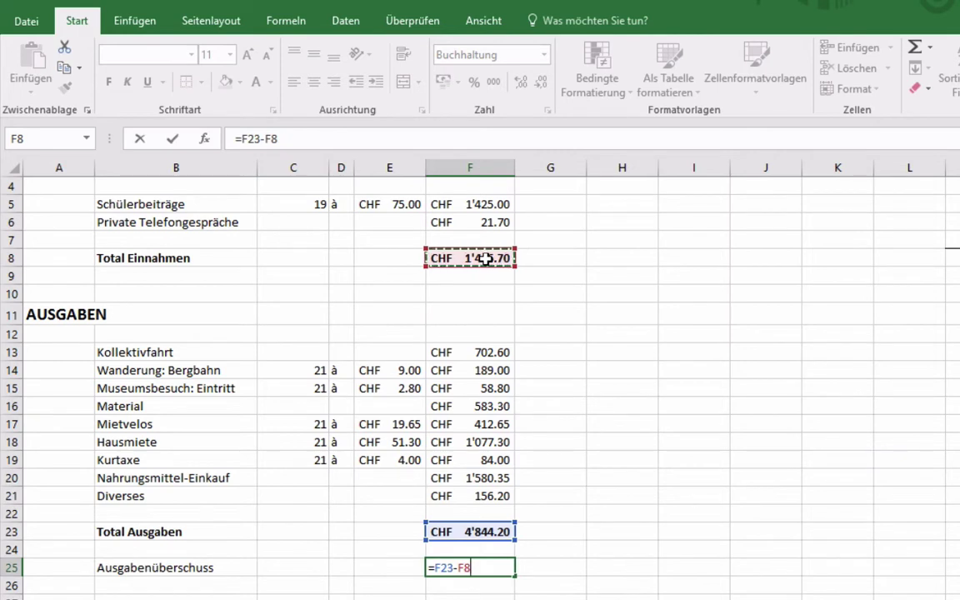
key("Return")
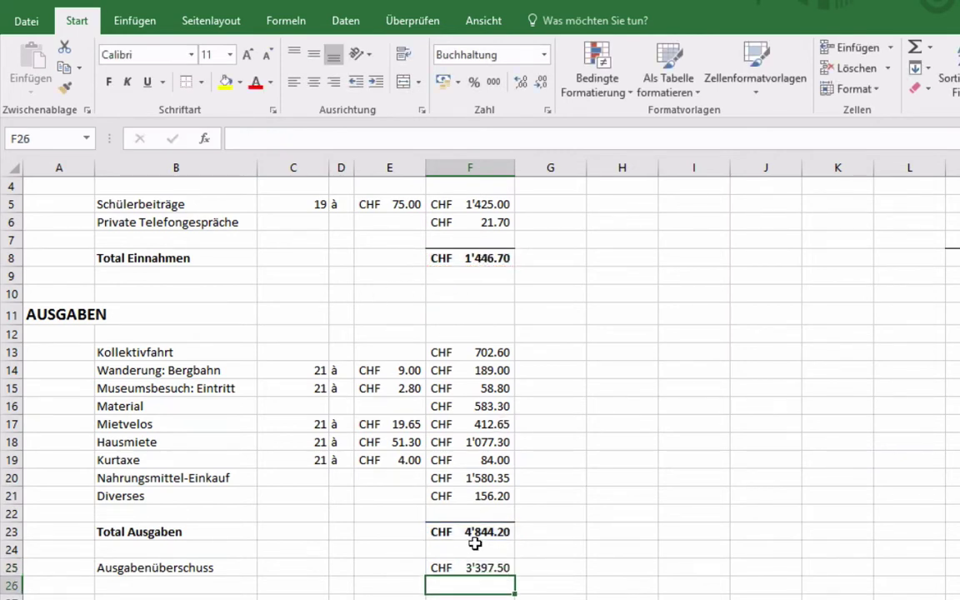
Step: Give the surplus cell F25 a light grey fill
left_click(466, 568)
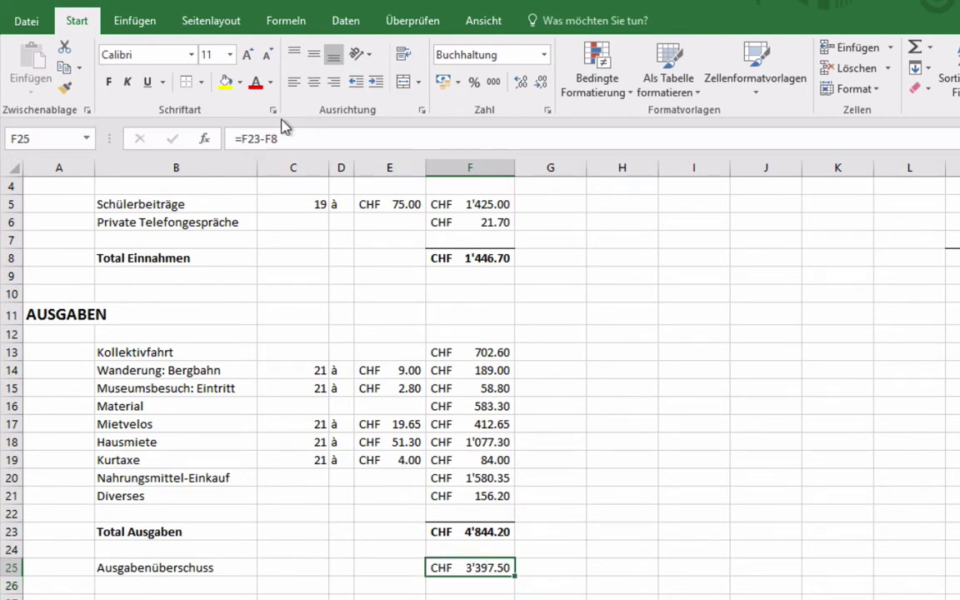
left_click(240, 84)
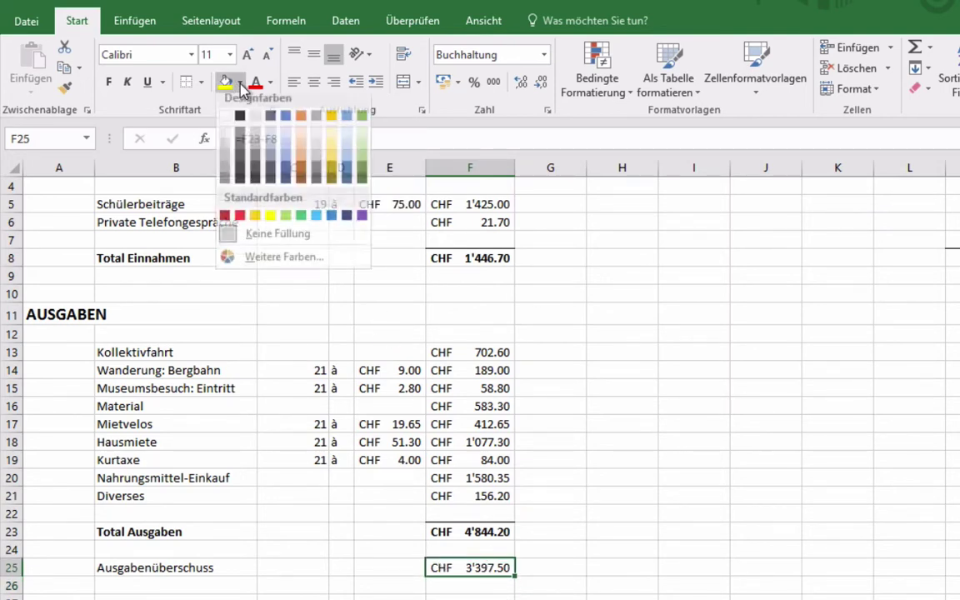
left_click(226, 155)
left_click(152, 597)
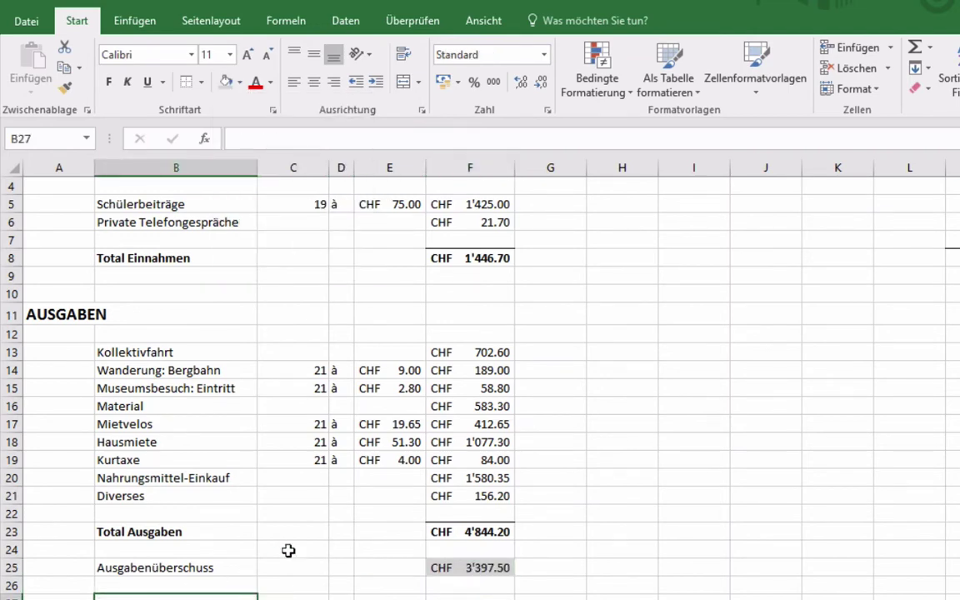
Step: Add the label 'Kosten pro Schüler/in und Tag' in B27
scroll(288, 550, "down", 2)
type("Kos")
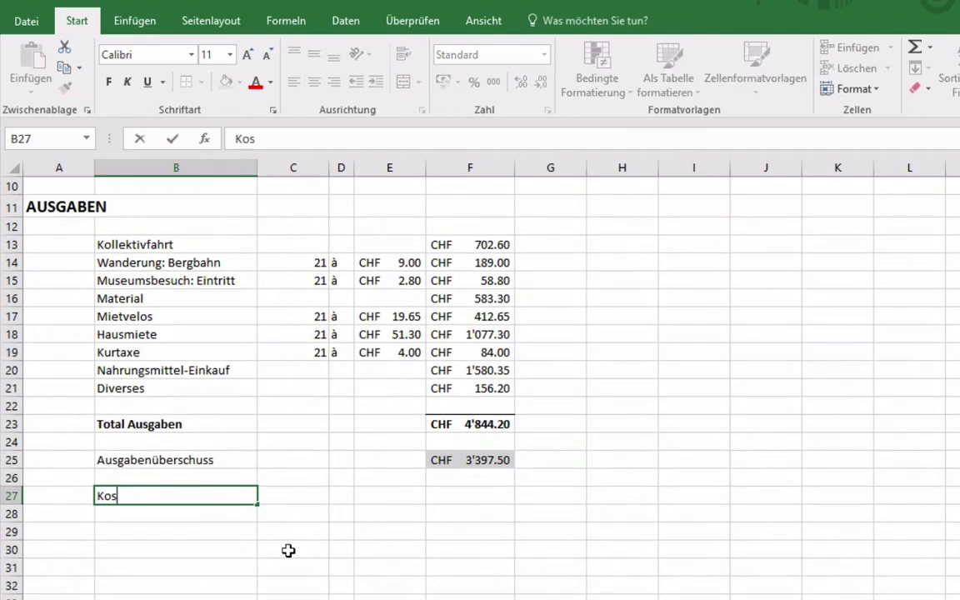
type("ten pro S")
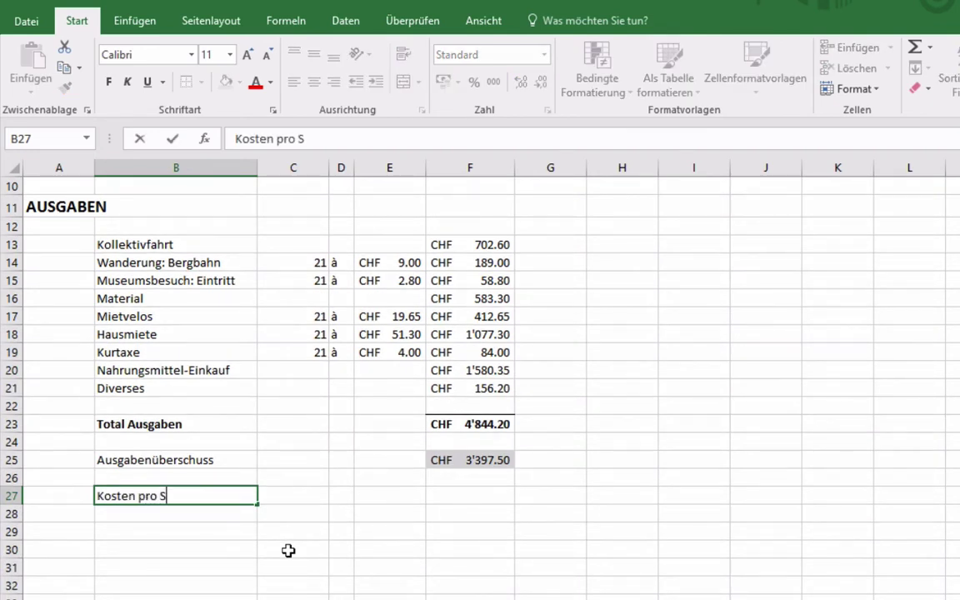
type("chüler")
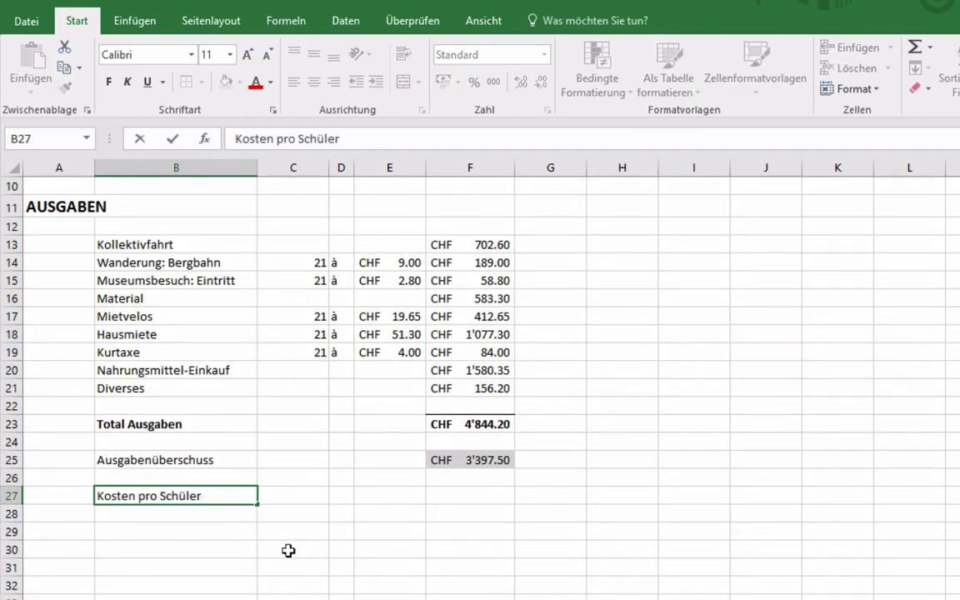
type("/in ")
type("und Tag")
left_click(491, 493)
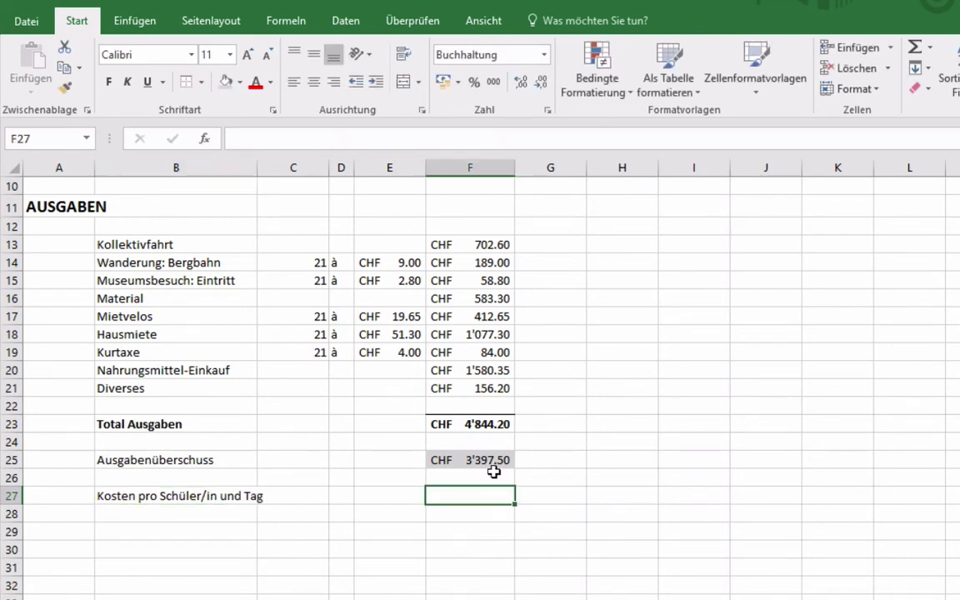
Step: Enter =F25/C5/5 in F27, giving CHF 35.76 per student per day
type("=")
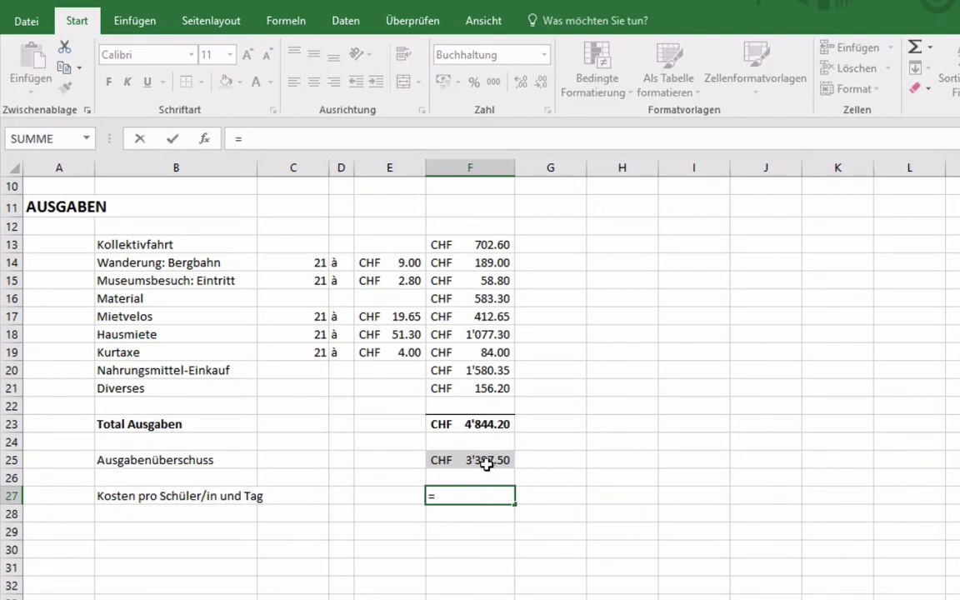
left_click(487, 463)
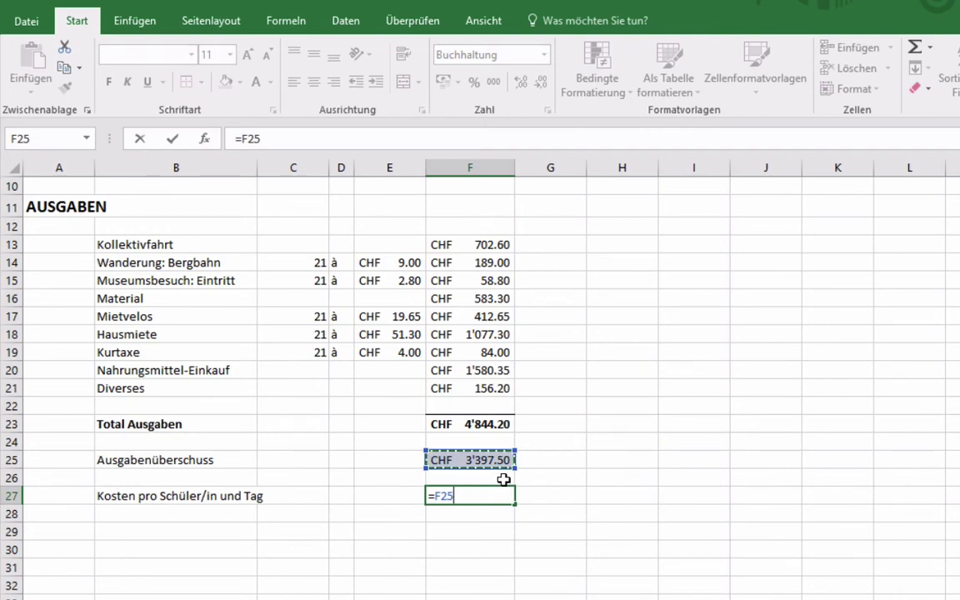
type("/")
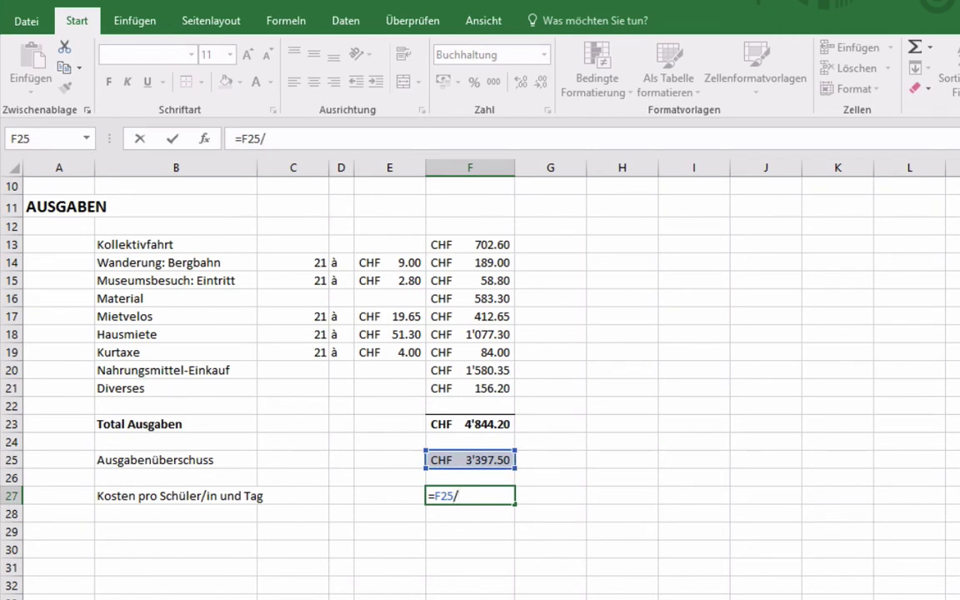
scroll(480, 350, "up", 1)
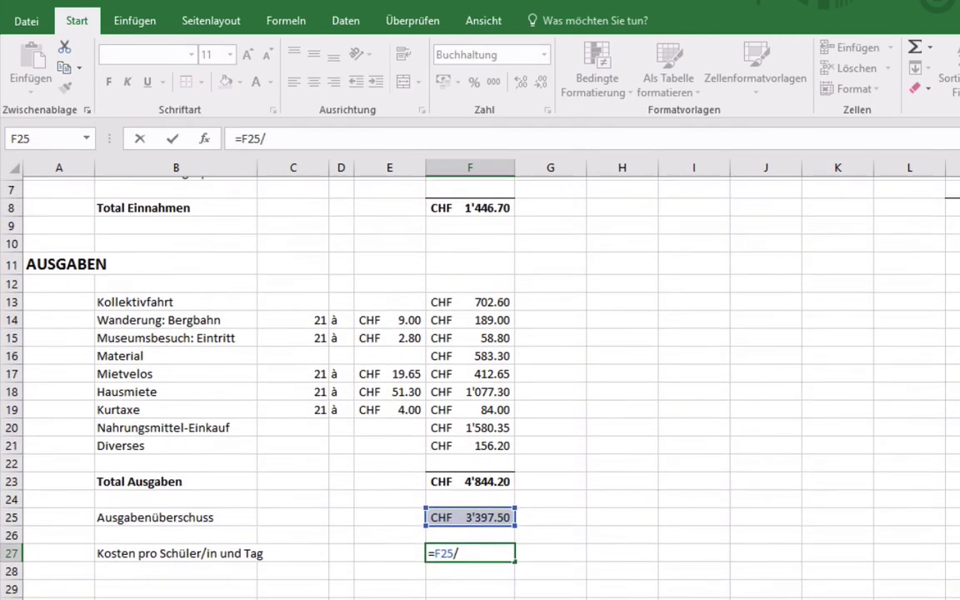
scroll(480, 350, "up", 1)
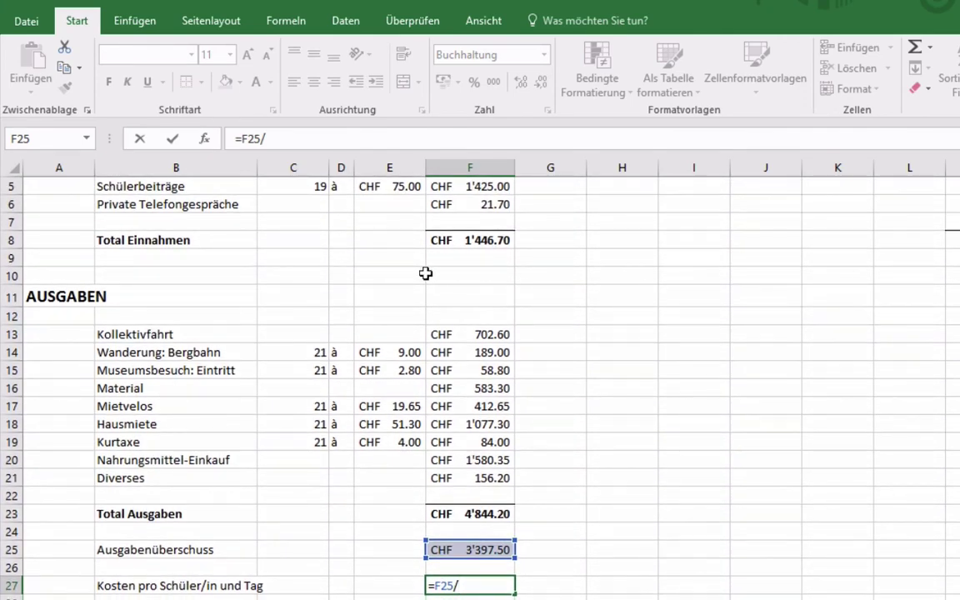
left_click(311, 188)
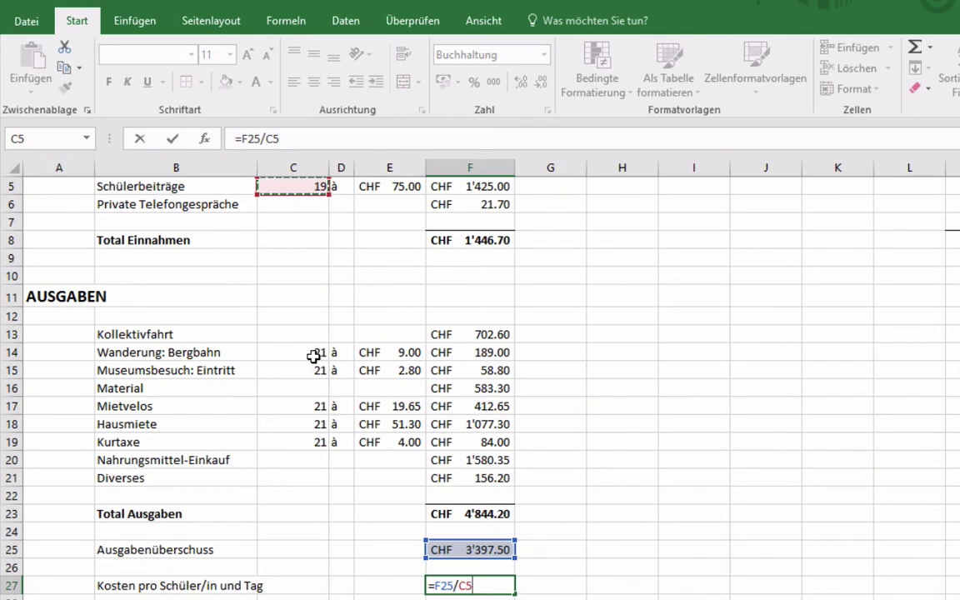
type("/")
type("5")
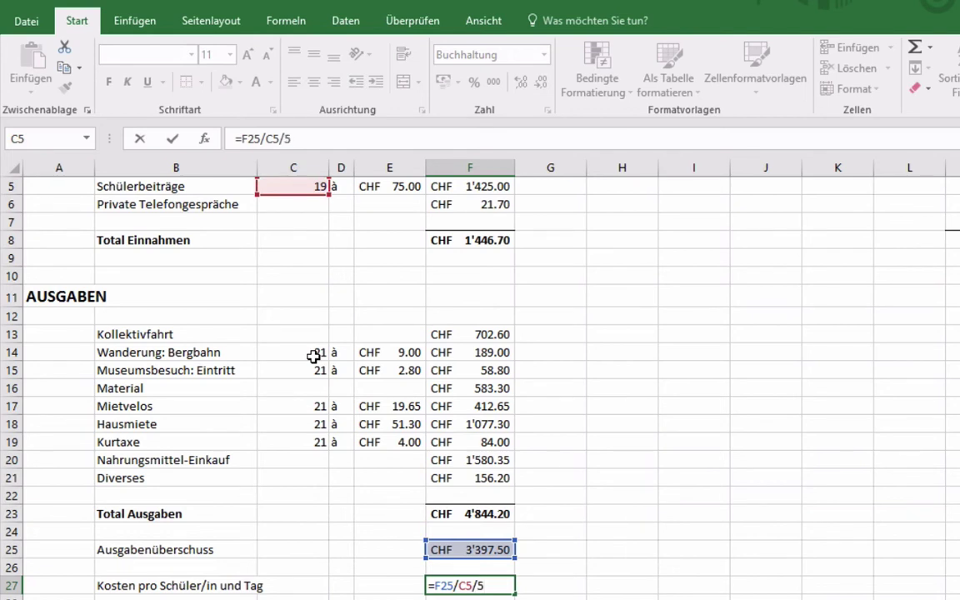
key("Return")
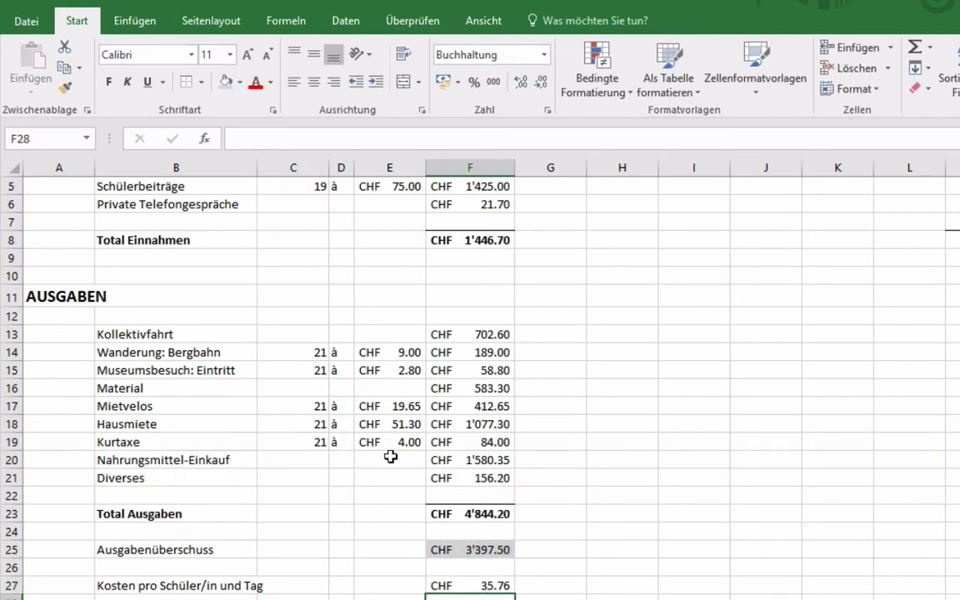
Step: Format the CHF 35.76 result in F27 with a black fill and bold white font
left_click(450, 587)
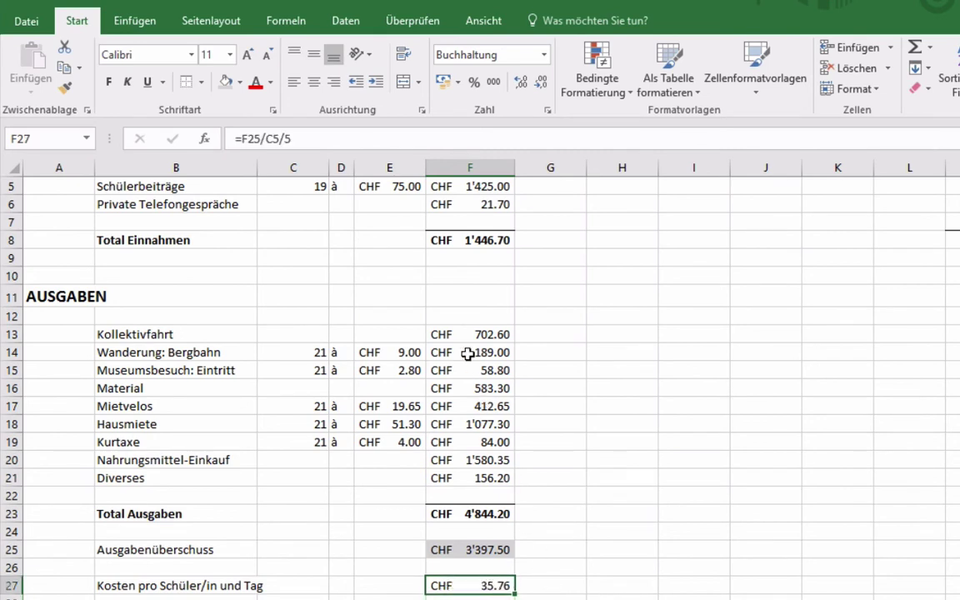
left_click(239, 81)
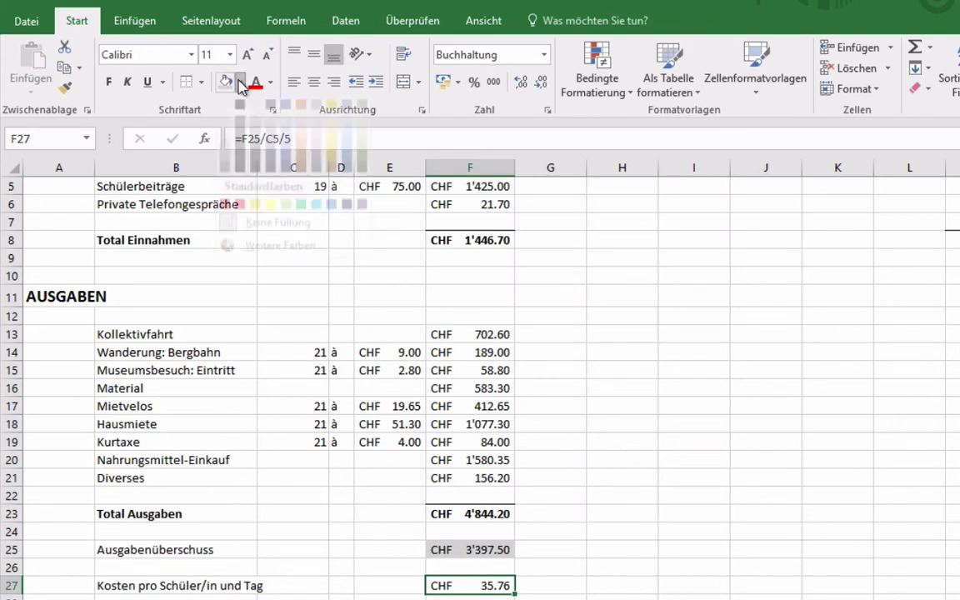
left_click(239, 123)
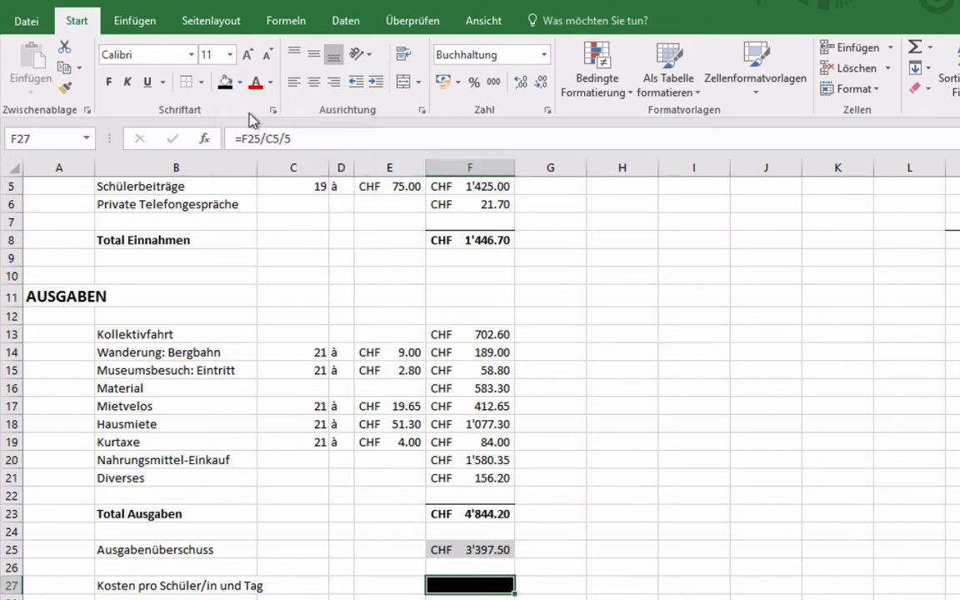
left_click(271, 81)
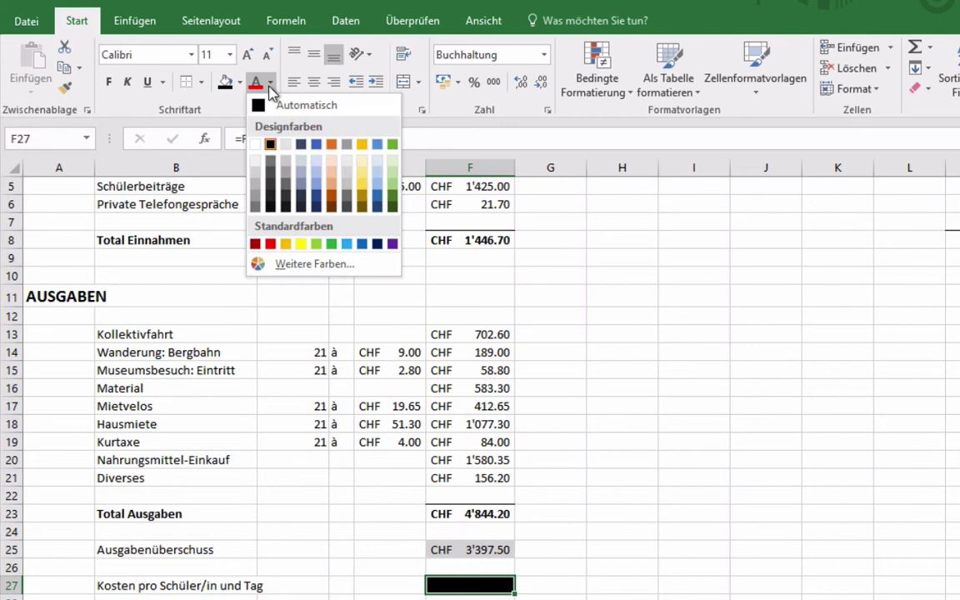
left_click(257, 143)
left_click(108, 82)
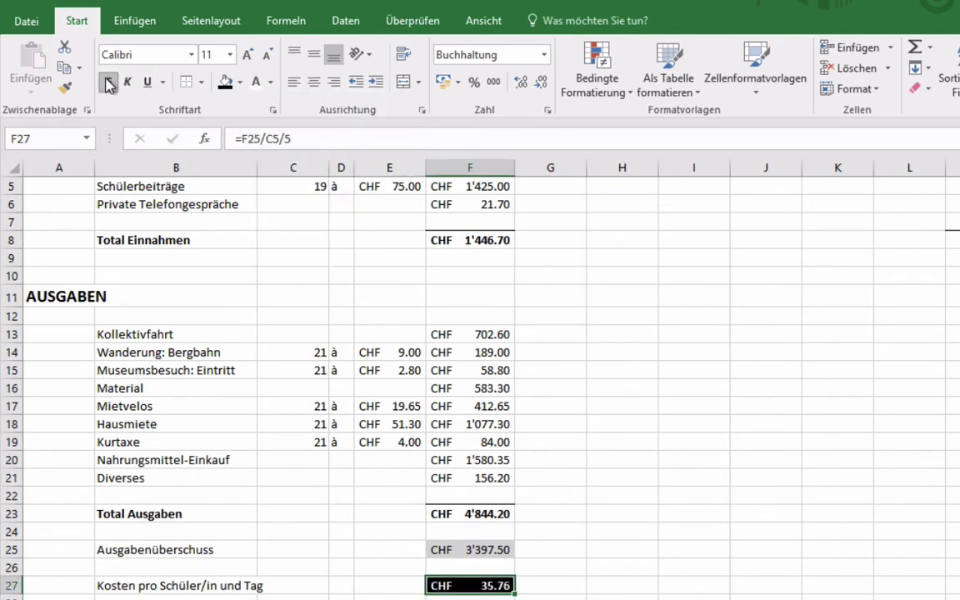
scroll(433, 300, "up", 2)
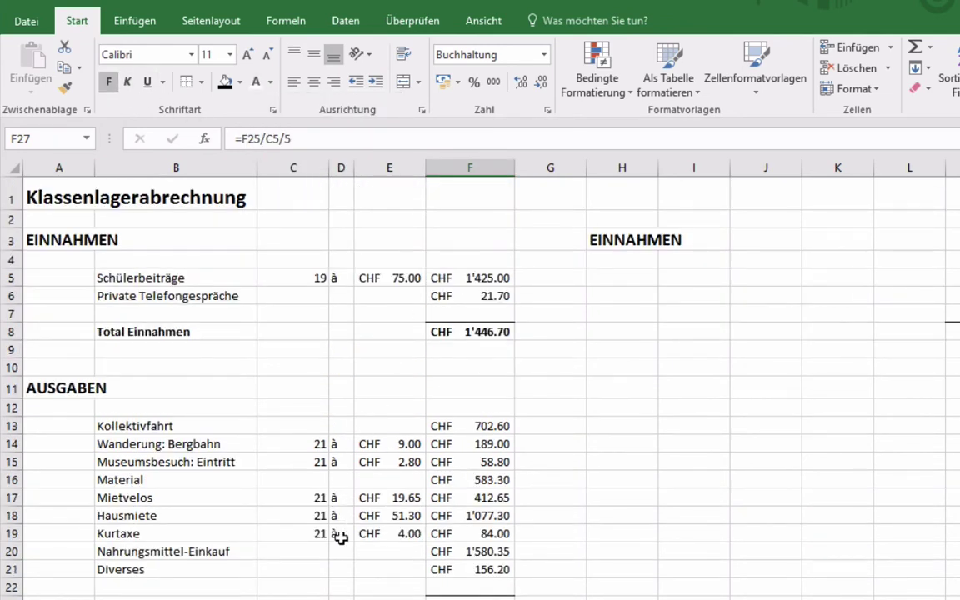
Step: Center-align the à entries in column D
left_click(340, 166)
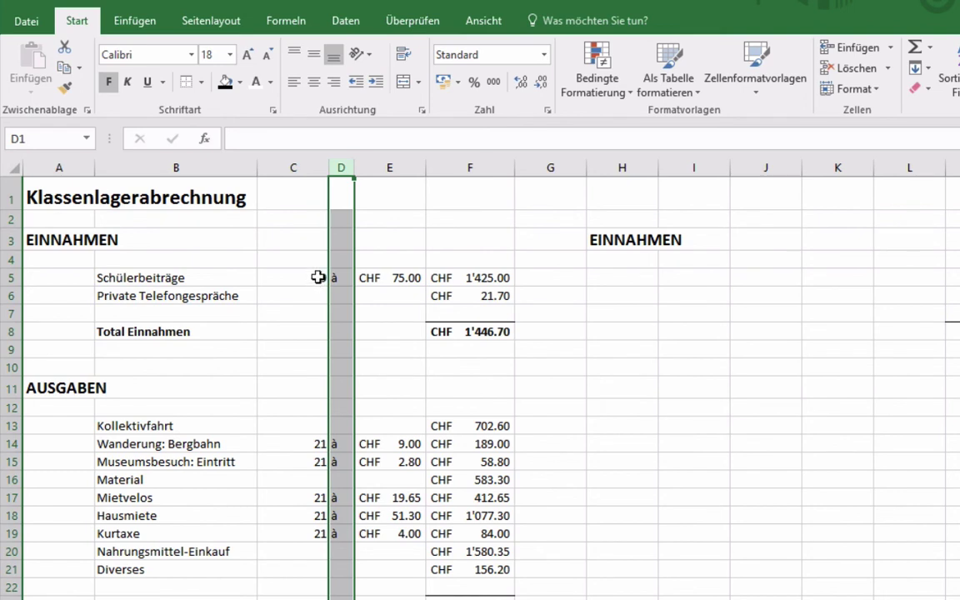
left_click(314, 85)
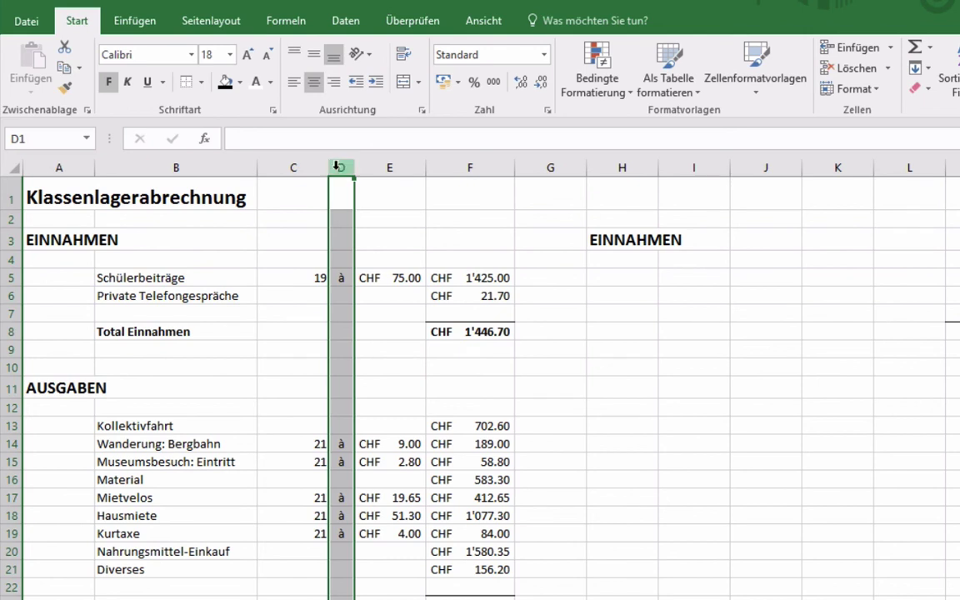
left_click(550, 366)
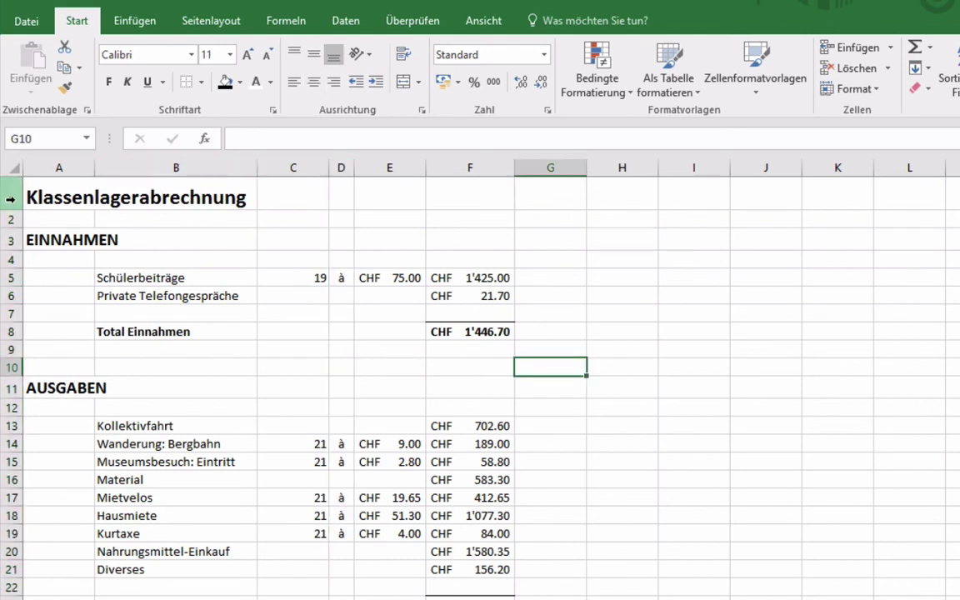
Step: Enlarge the Klassenlagerabrechnung title in row 1 from 18 to 24 pt
left_click(10, 198)
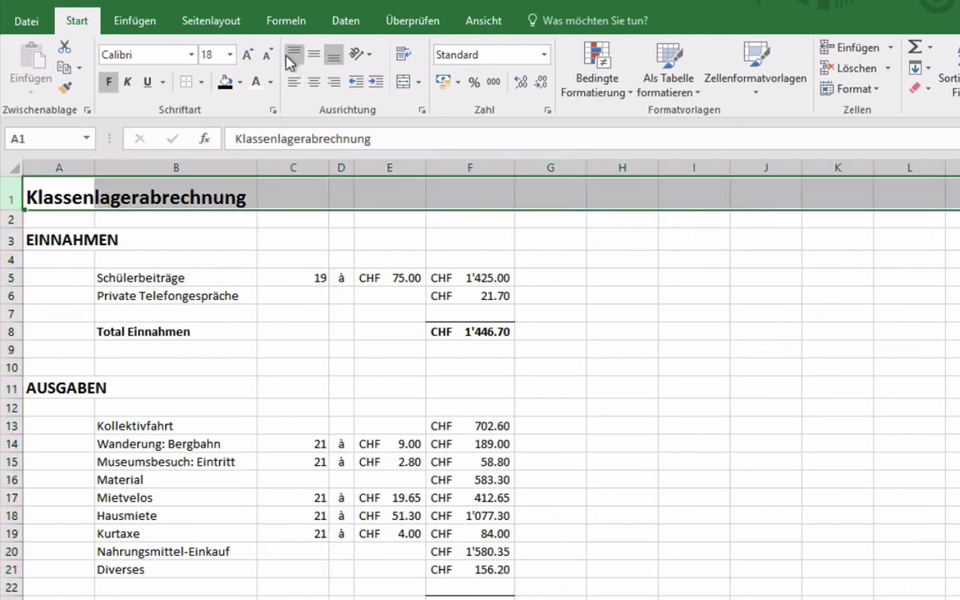
left_click(229, 54)
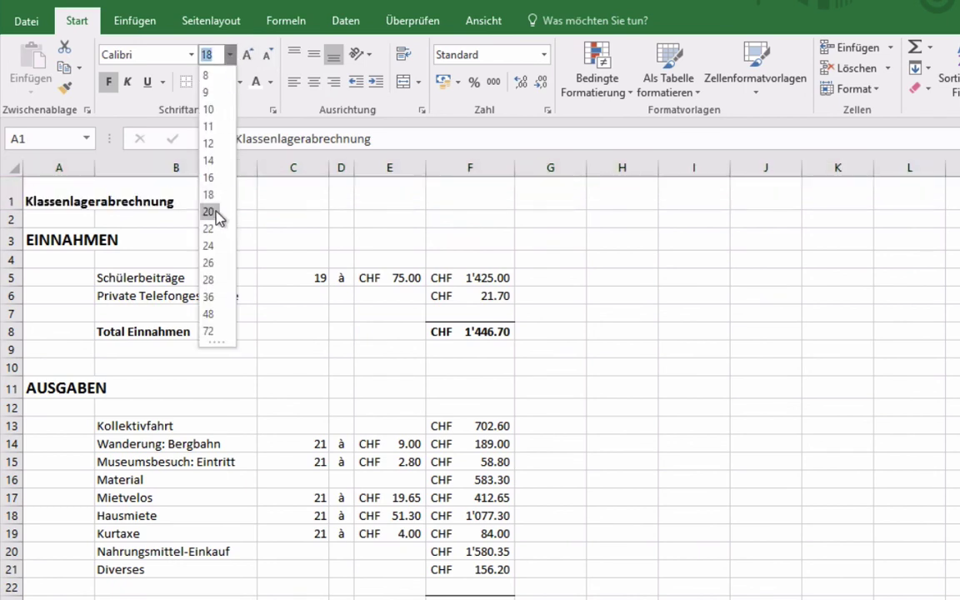
left_click(212, 244)
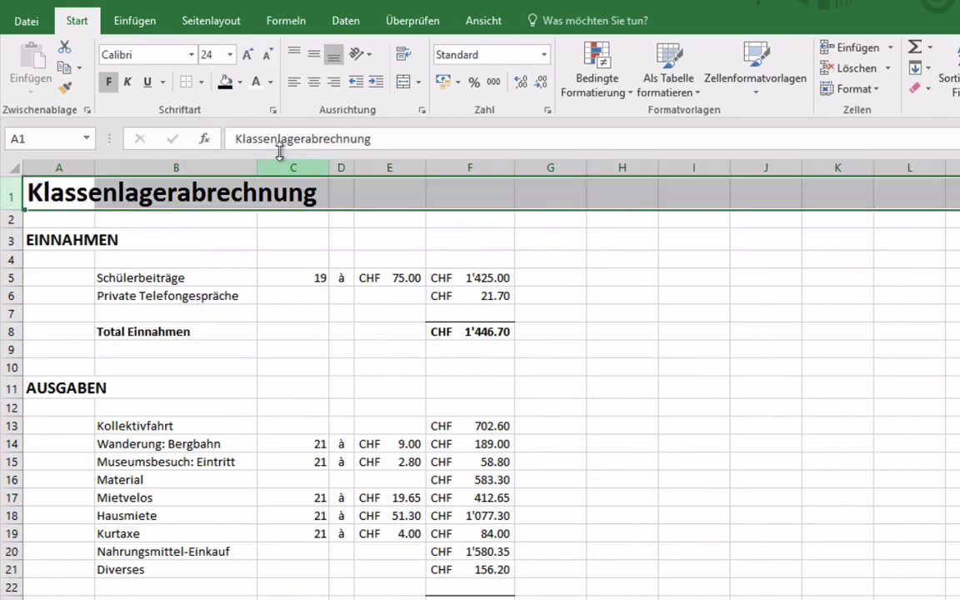
left_click(200, 82)
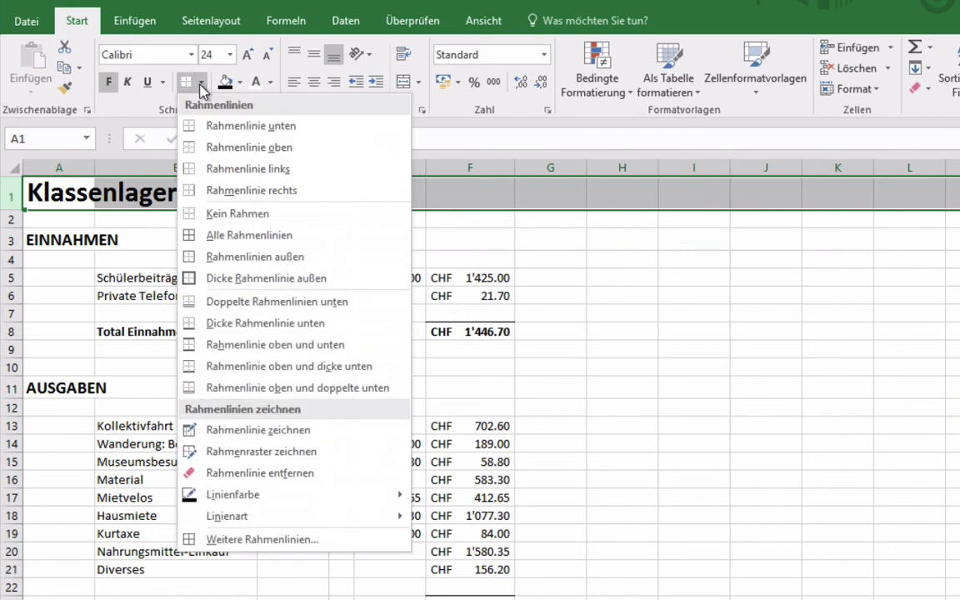